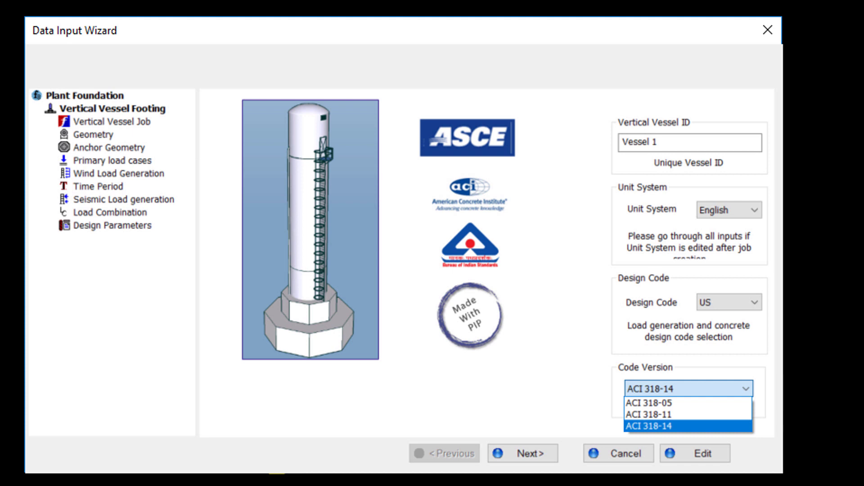
Keep ACI 318-14 as the vessel job's code version and review the vessel geometry and anchor bolt geometry inputs.
{"action": "left_click", "coordinate": [758, 368]}
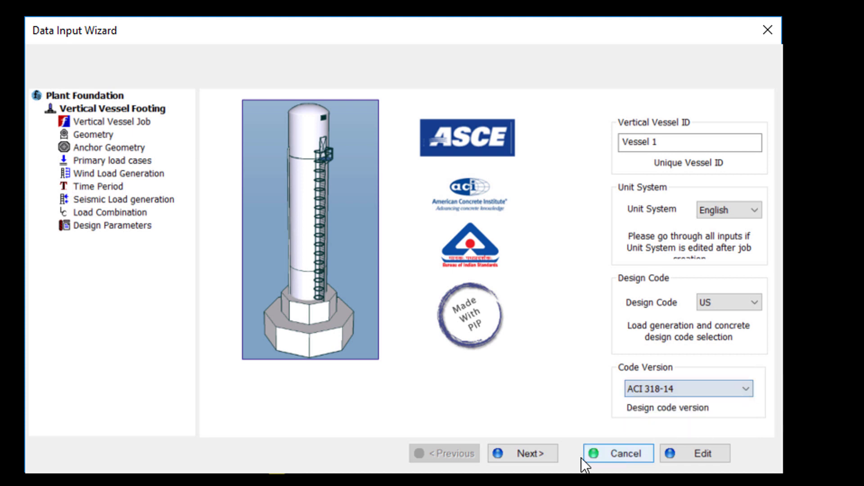
{"action": "left_click", "coordinate": [538, 460]}
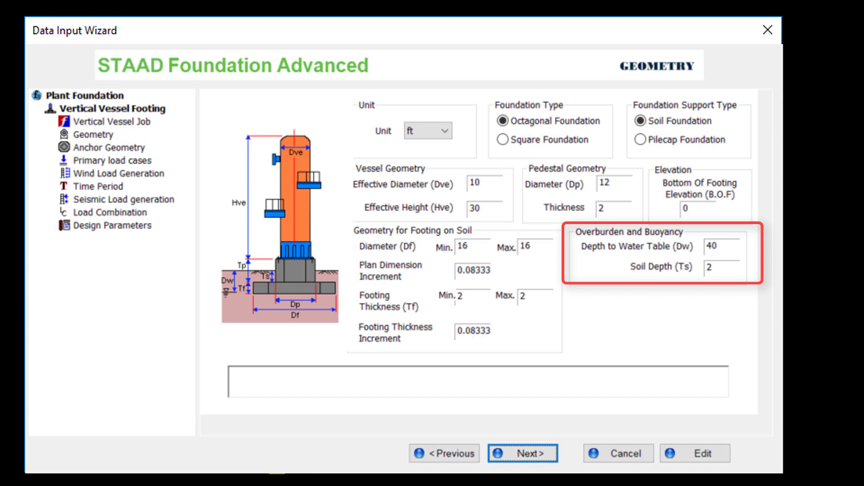
{"action": "left_click", "coordinate": [533, 455]}
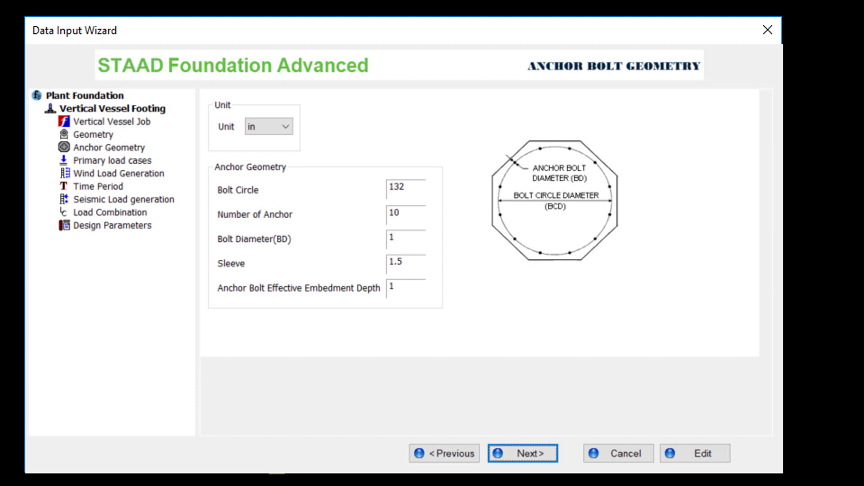
{"action": "left_click", "coordinate": [529, 453]}
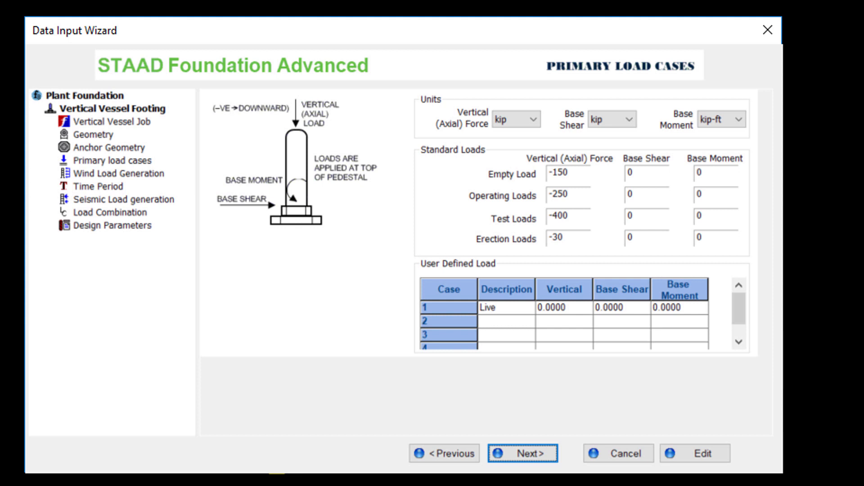
Review the vessel's primary load, wind load, time period, seismic load and load combination inputs through to the design parameters.
{"action": "left_click", "coordinate": [531, 456]}
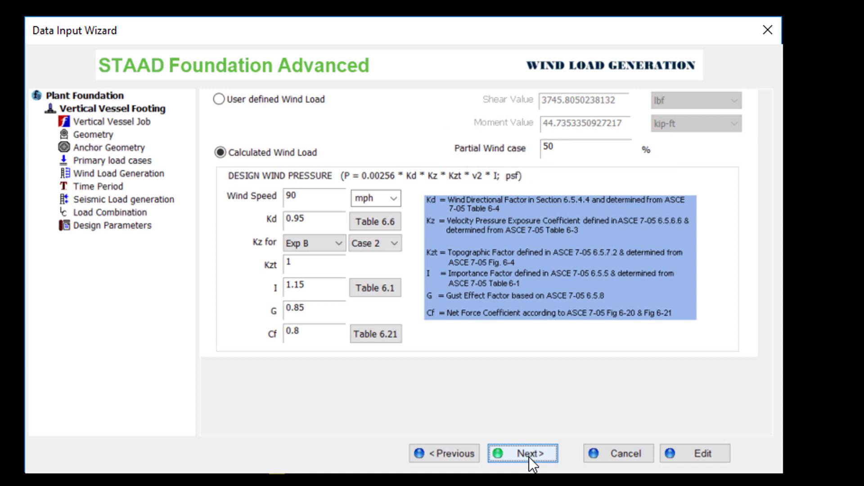
{"action": "left_click", "coordinate": [531, 455]}
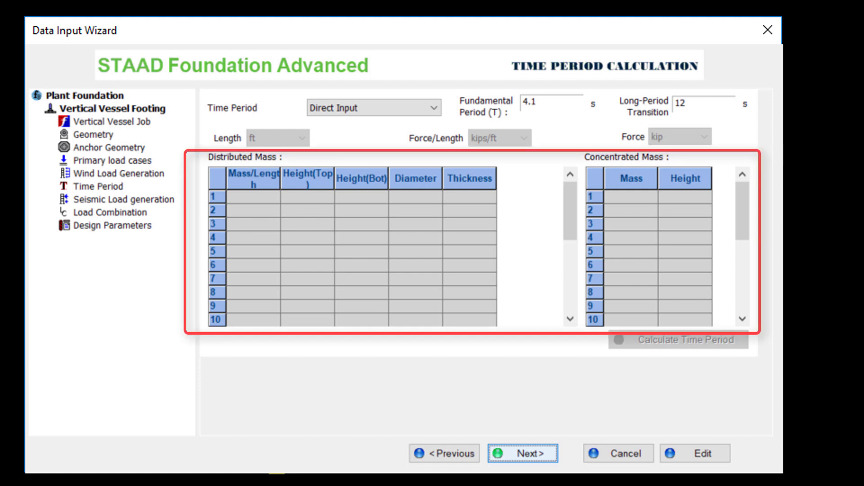
{"action": "left_click", "coordinate": [531, 455]}
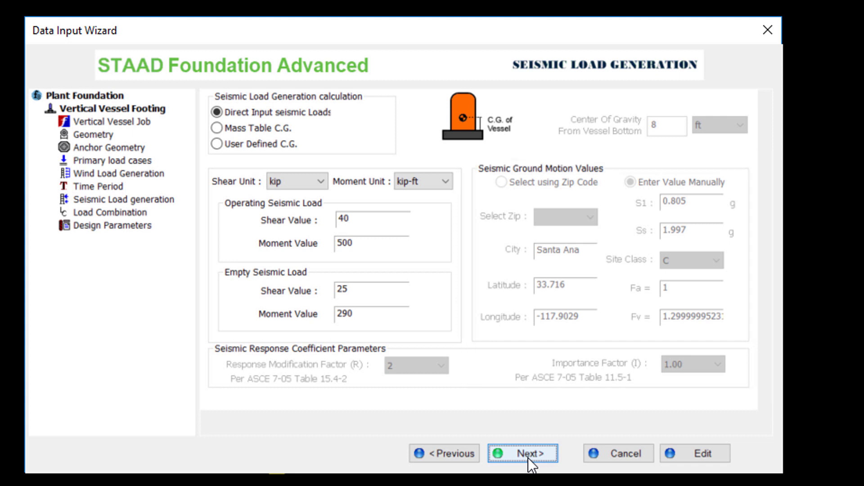
{"action": "left_click", "coordinate": [528, 458]}
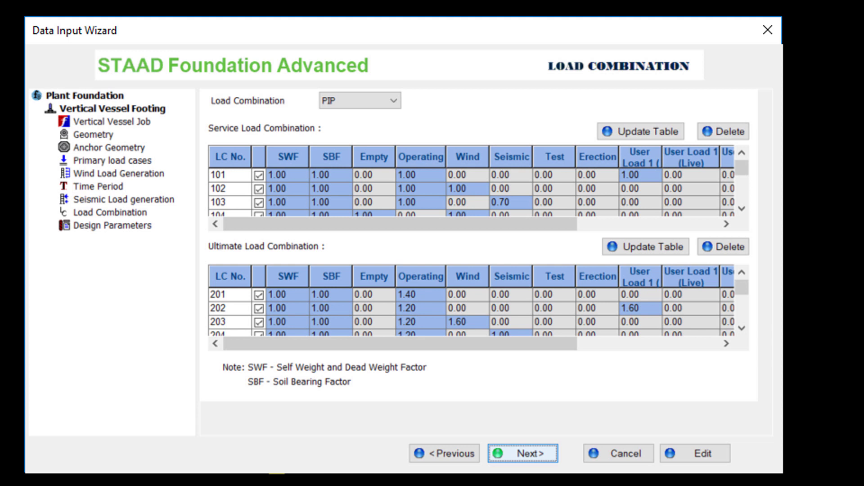
{"action": "left_click", "coordinate": [536, 453]}
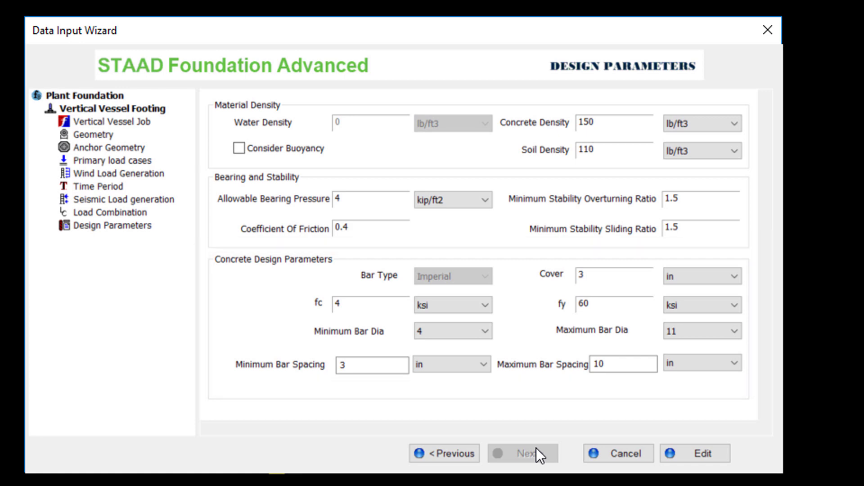
Apply the vertical vessel footing inputs and run its analysis and design.
{"action": "left_click", "coordinate": [697, 459]}
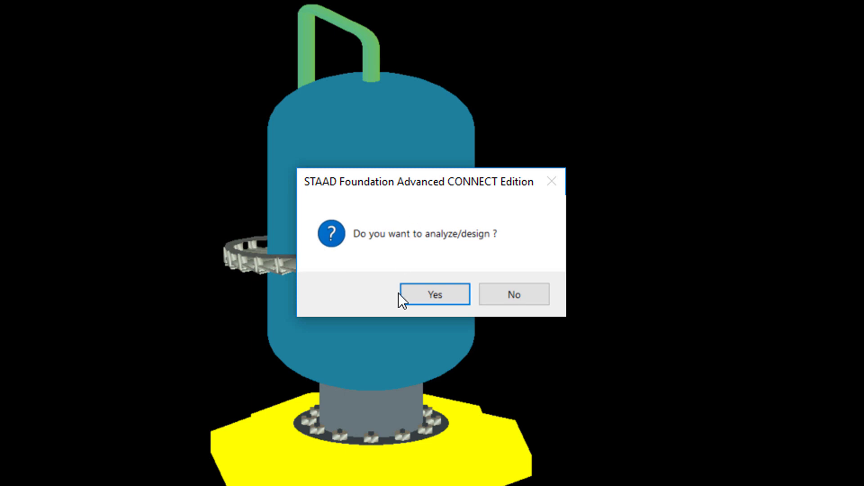
{"action": "left_click", "coordinate": [430, 295]}
{"action": "left_click", "coordinate": [441, 259]}
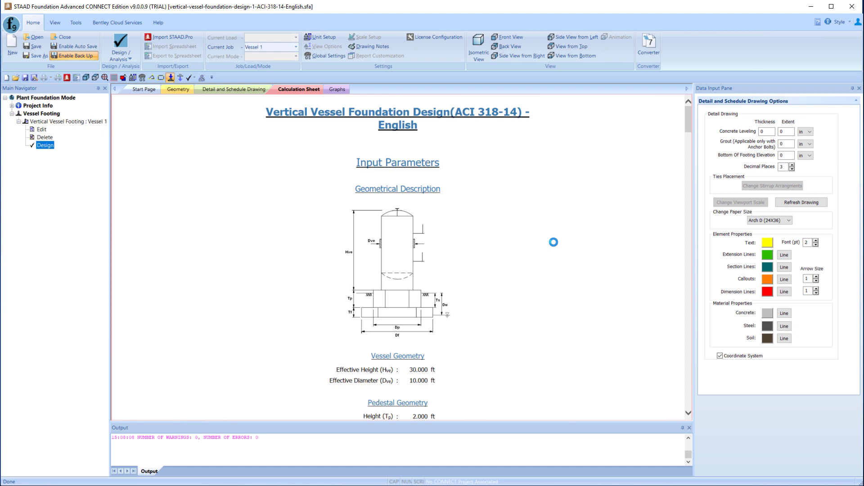
Read the input parameters, primary loads, wind load and seismic load sections of the vertical vessel calculation sheet.
{"action": "scroll", "coordinate": [554, 242], "scroll_direction": "down", "scroll_amount": 8}
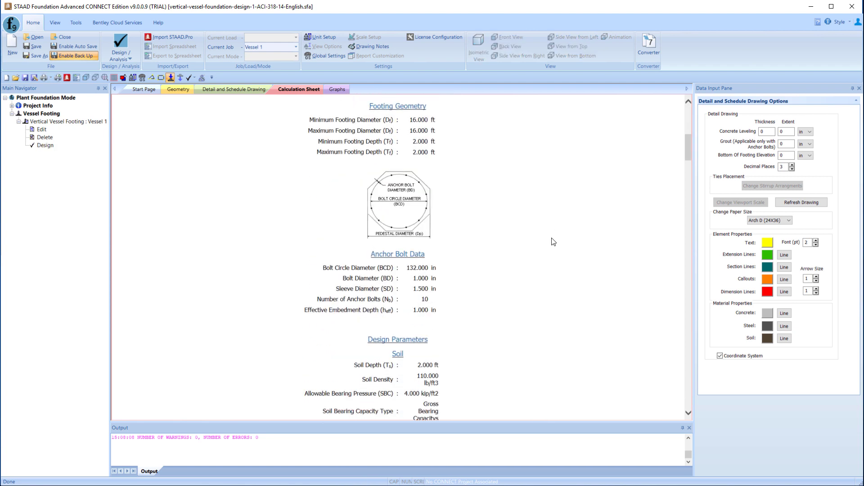
{"action": "scroll", "coordinate": [554, 242], "scroll_direction": "down", "scroll_amount": 2}
{"action": "scroll", "coordinate": [554, 242], "scroll_direction": "down", "scroll_amount": 2}
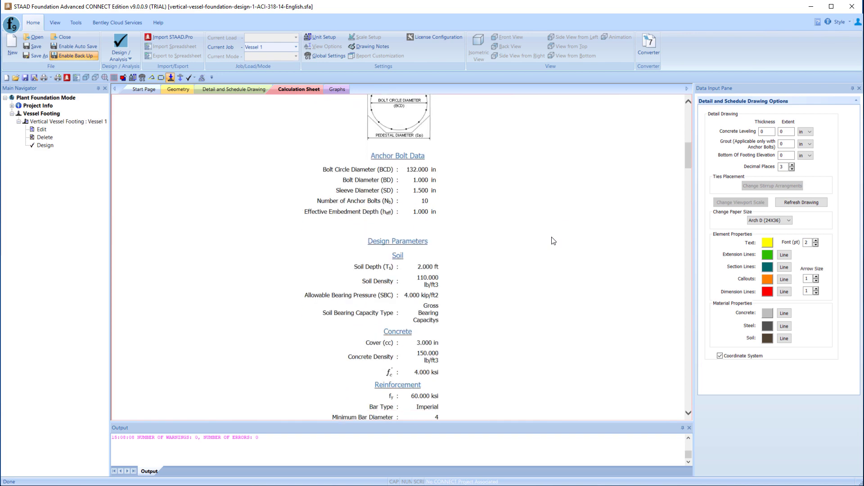
{"action": "scroll", "coordinate": [553, 240], "scroll_direction": "down", "scroll_amount": 2}
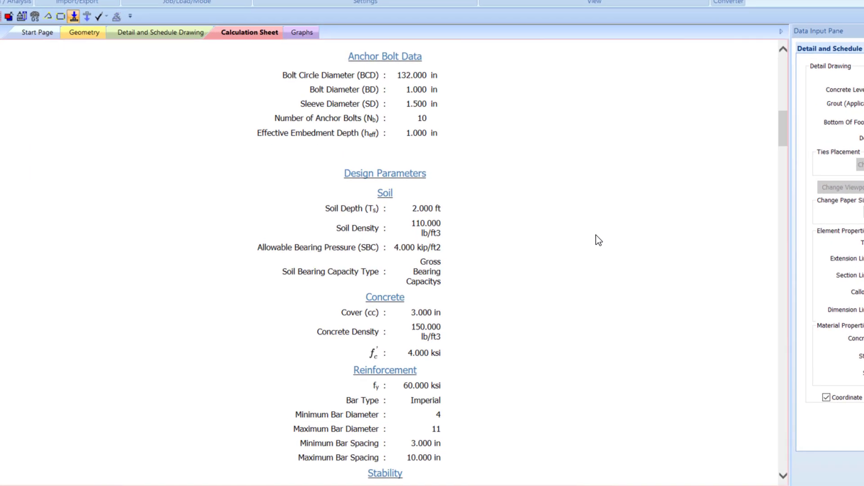
{"action": "scroll", "coordinate": [553, 241], "scroll_direction": "down", "scroll_amount": 3}
{"action": "scroll", "coordinate": [599, 240], "scroll_direction": "down", "scroll_amount": 10}
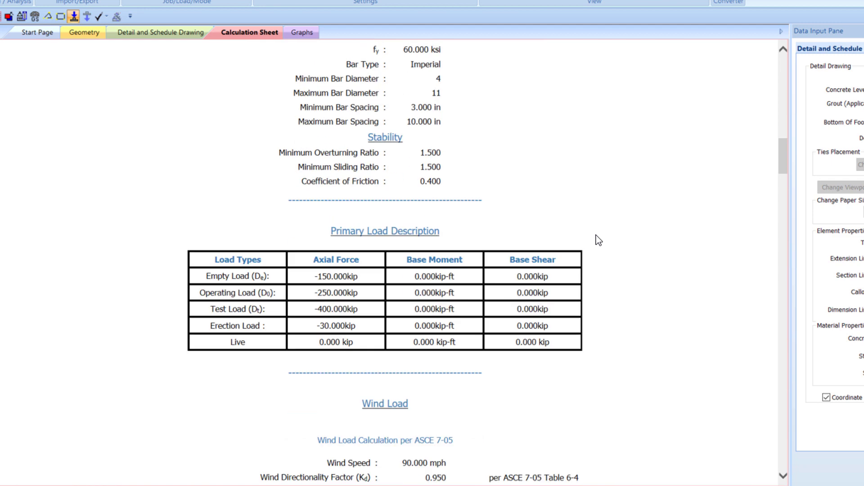
{"action": "scroll", "coordinate": [598, 240], "scroll_direction": "down", "scroll_amount": 4}
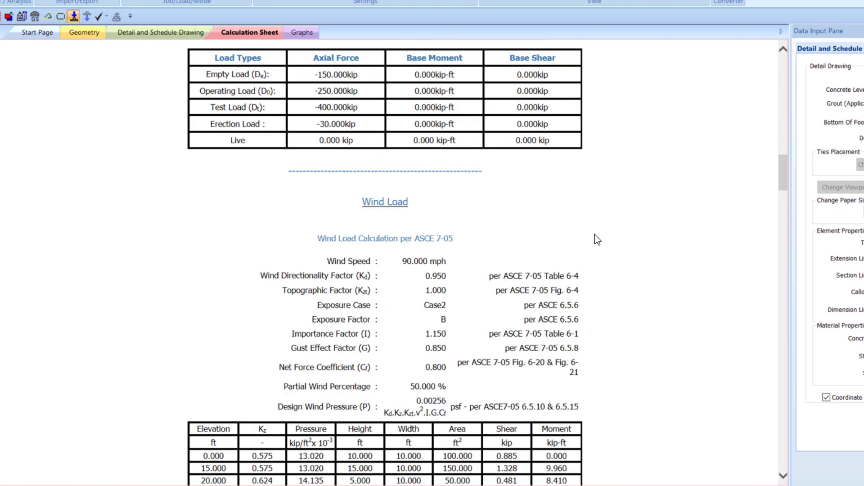
{"action": "scroll", "coordinate": [598, 240], "scroll_direction": "down", "scroll_amount": 10}
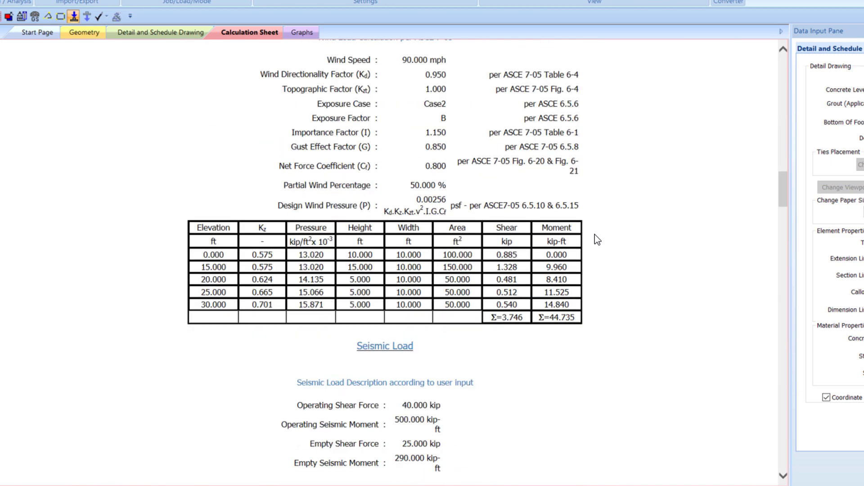
Examine the load combinations, pedestal design, stability and shear checks in the calculation sheet, and view the footing's detail drawing.
{"action": "scroll", "coordinate": [598, 239], "scroll_direction": "down", "scroll_amount": 12}
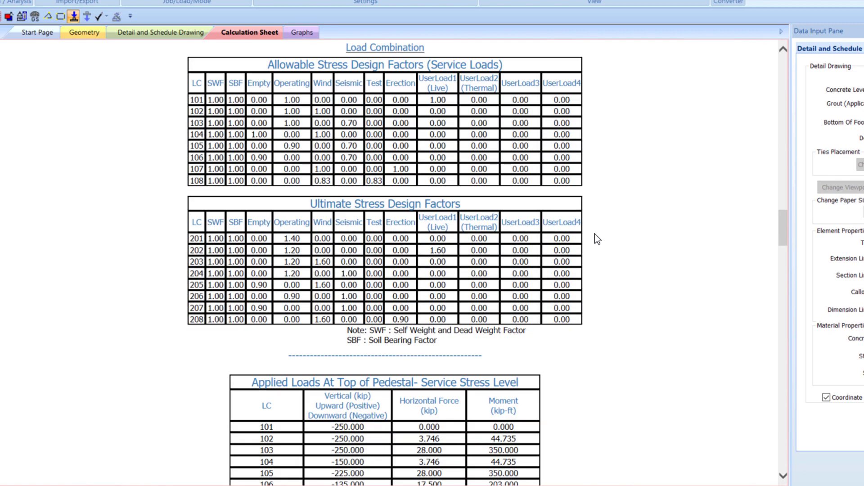
{"action": "scroll", "coordinate": [597, 239], "scroll_direction": "down", "scroll_amount": 19}
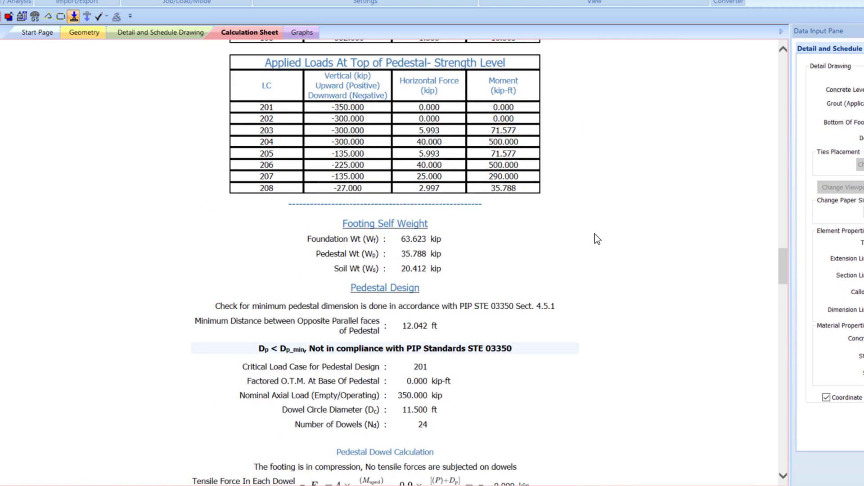
{"action": "scroll", "coordinate": [597, 239], "scroll_direction": "down", "scroll_amount": 20}
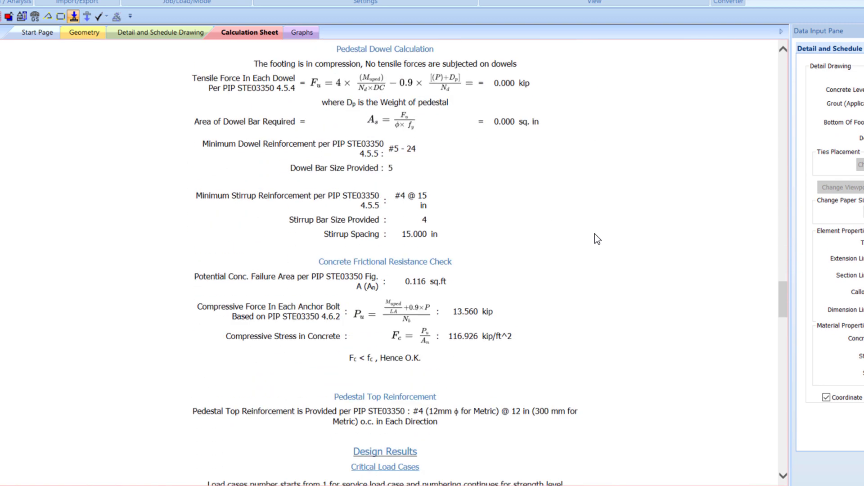
{"action": "scroll", "coordinate": [595, 234], "scroll_direction": "down", "scroll_amount": 11}
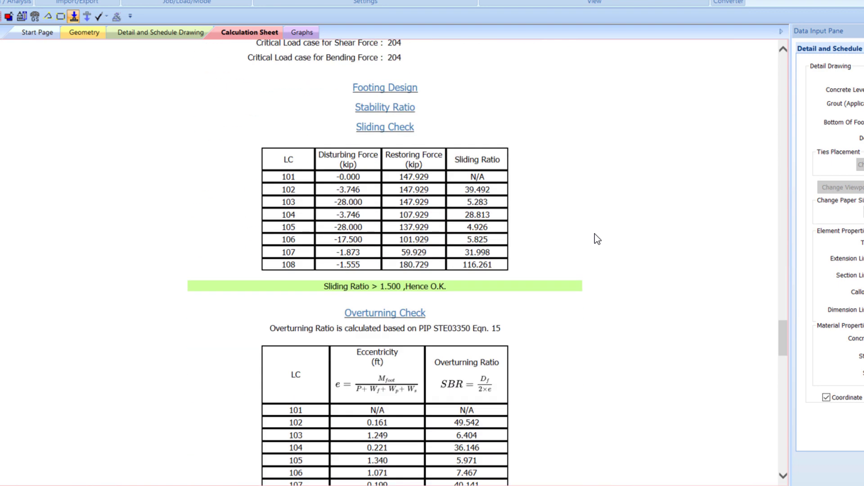
{"action": "scroll", "coordinate": [596, 234], "scroll_direction": "down", "scroll_amount": 16}
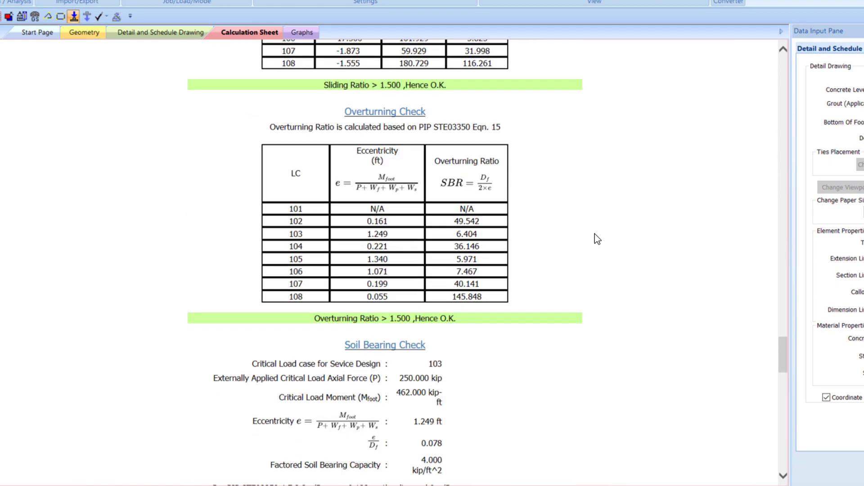
{"action": "scroll", "coordinate": [595, 234], "scroll_direction": "down", "scroll_amount": 16}
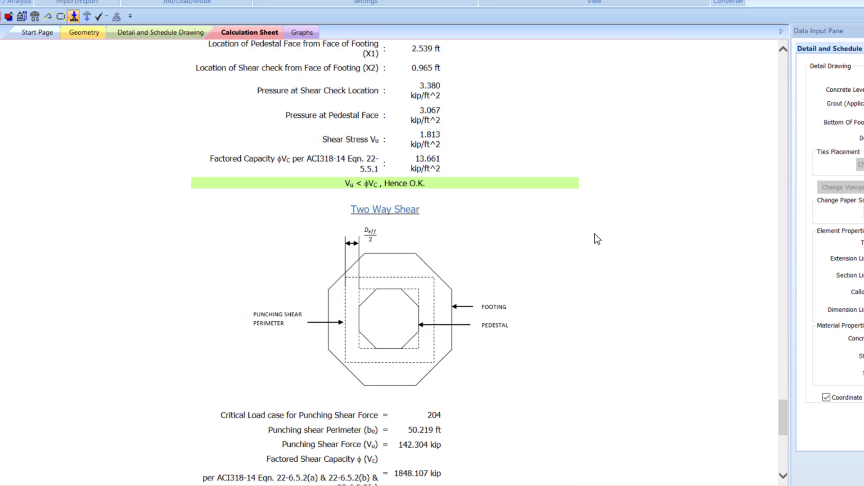
{"action": "left_click", "coordinate": [156, 34]}
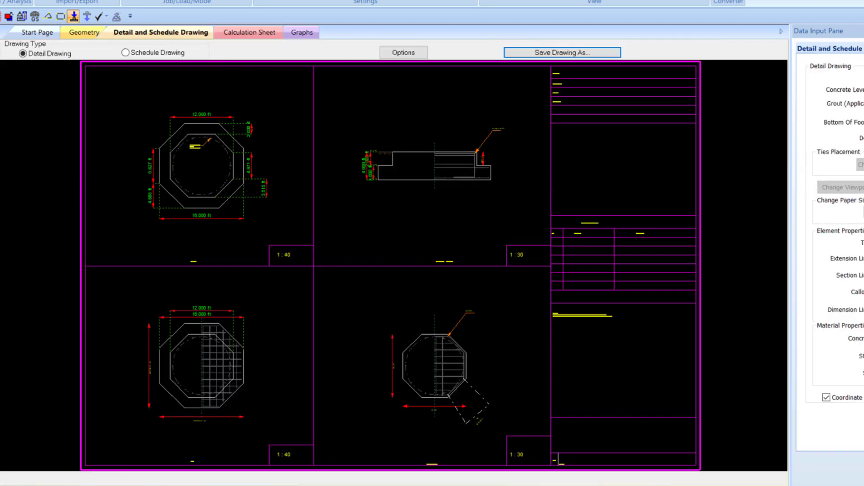
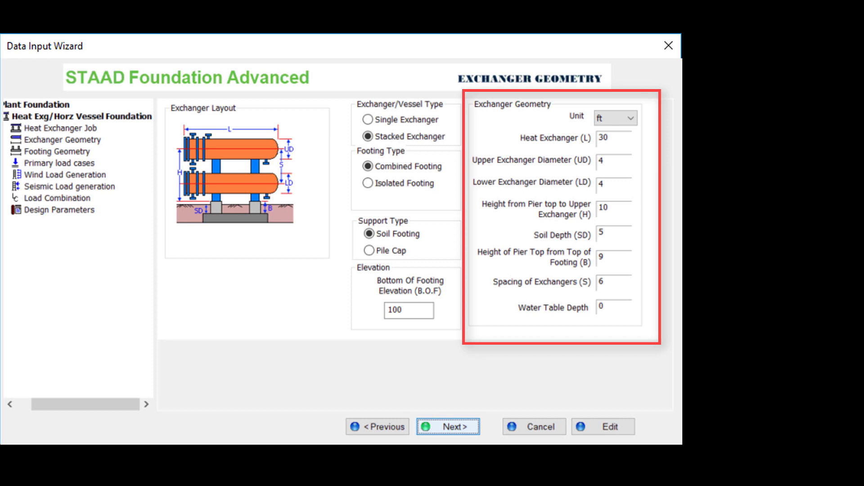
Review the heat exchanger footing inputs from exchanger geometry through design parameters, and close the input wizard.
{"action": "key", "text": "Return"}
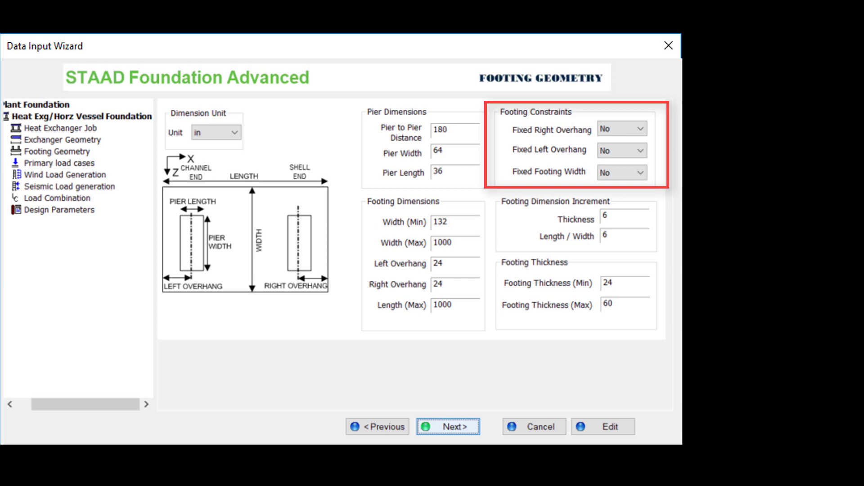
{"action": "key", "text": "Return"}
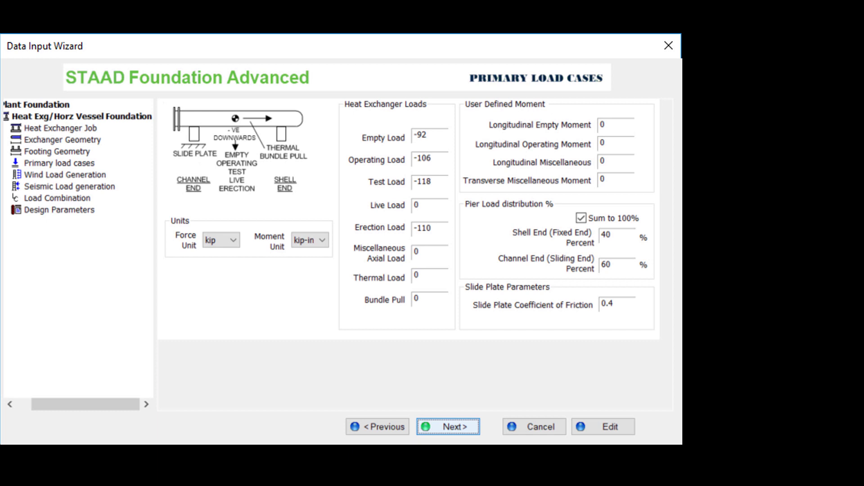
{"action": "key", "text": "Return"}
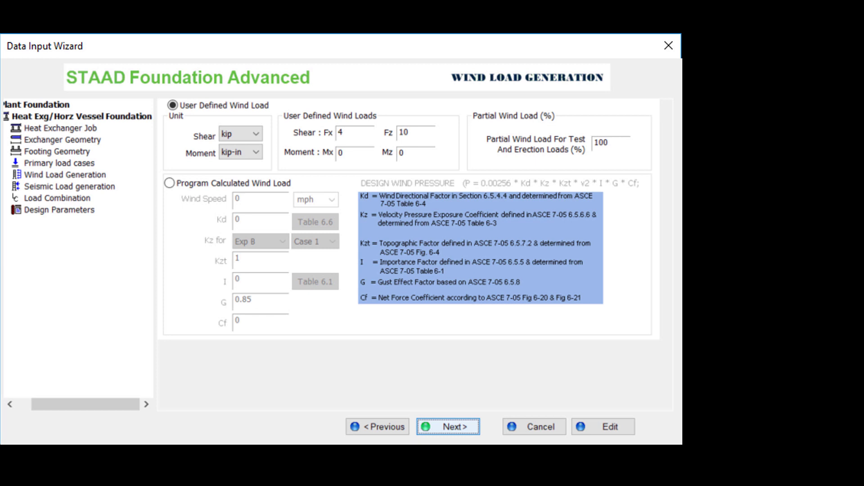
{"action": "left_click", "coordinate": [443, 428]}
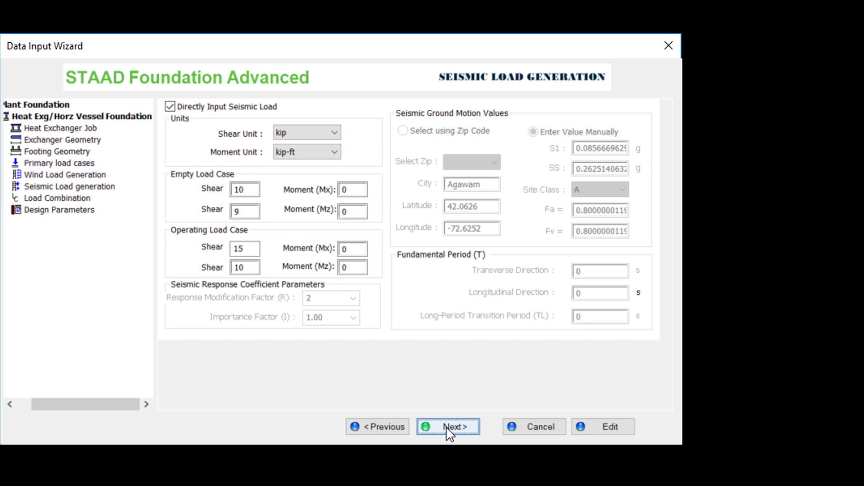
{"action": "left_click", "coordinate": [447, 427]}
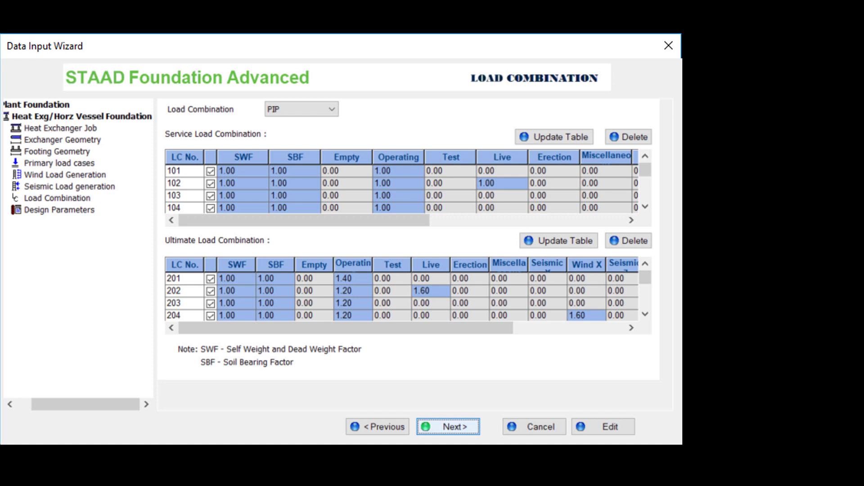
{"action": "key", "text": "Return"}
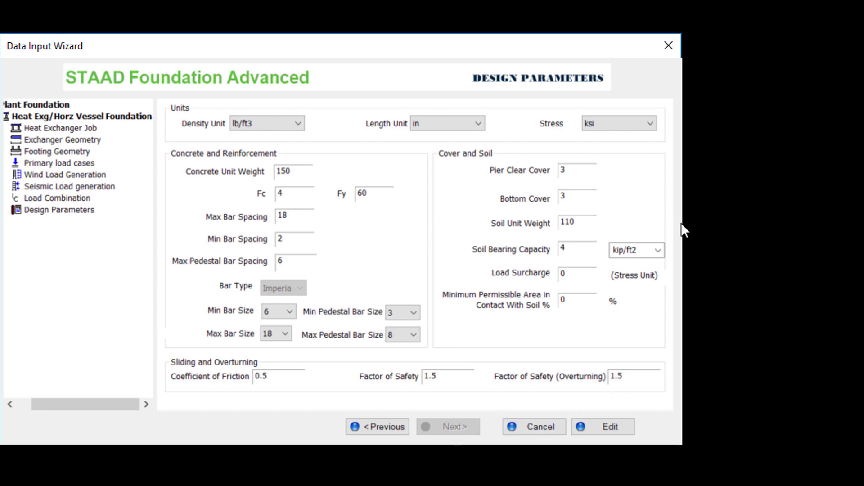
{"action": "left_click", "coordinate": [668, 46]}
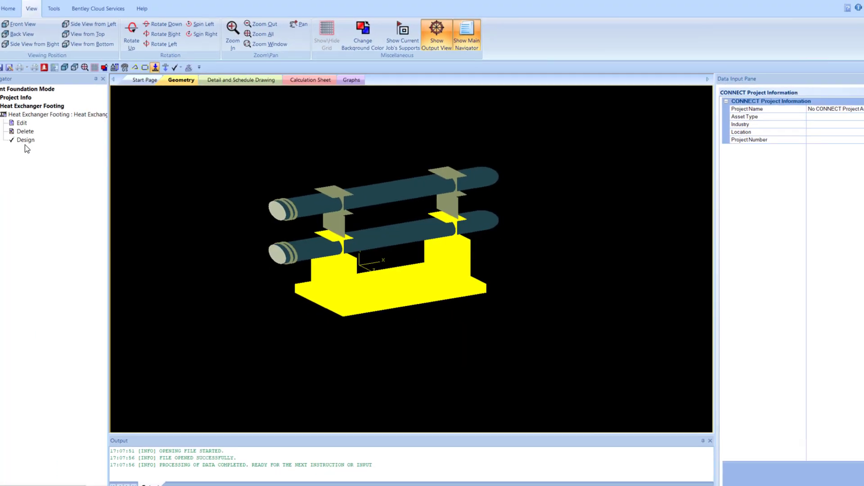
Run the analysis and design of the heat exchanger footing to generate its calculation sheet.
{"action": "left_click", "coordinate": [25, 141]}
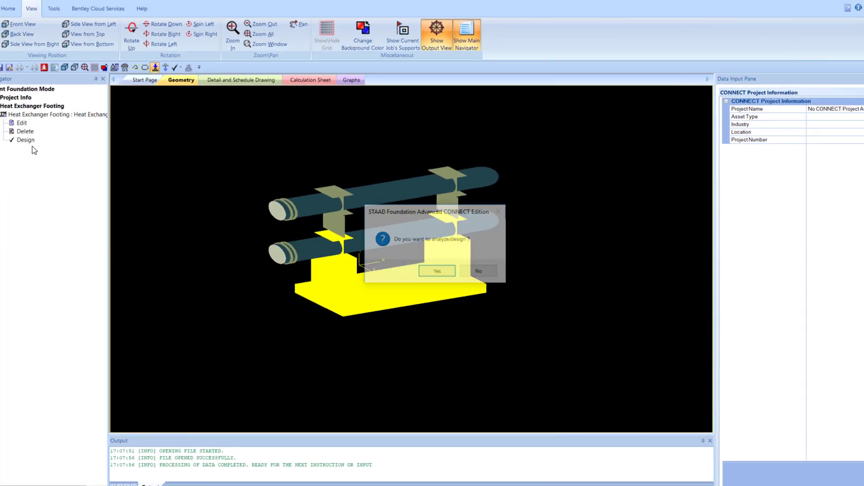
{"action": "left_click", "coordinate": [436, 271]}
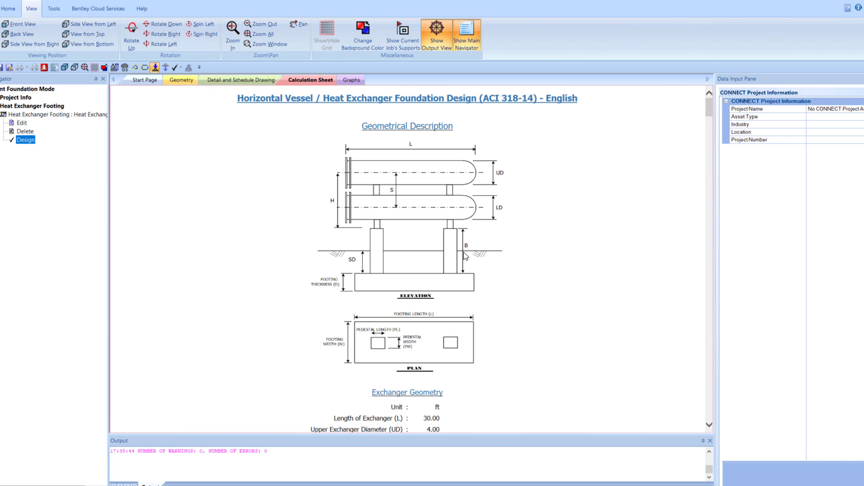
{"action": "left_click", "coordinate": [464, 252]}
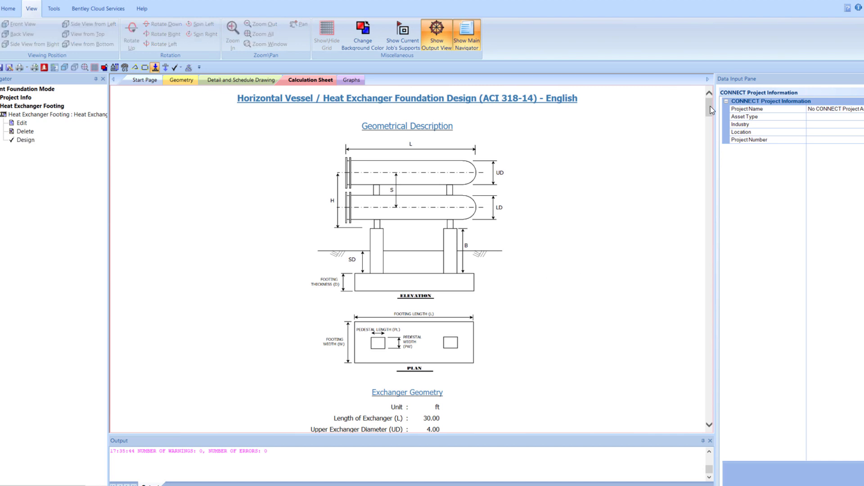
Look through the heat exchanger footing's calculation sheet and open its detail and schedule drawing.
{"action": "left_click_drag", "start_coordinate": [709, 109], "coordinate": [708, 340]}
{"action": "left_click", "coordinate": [241, 79]}
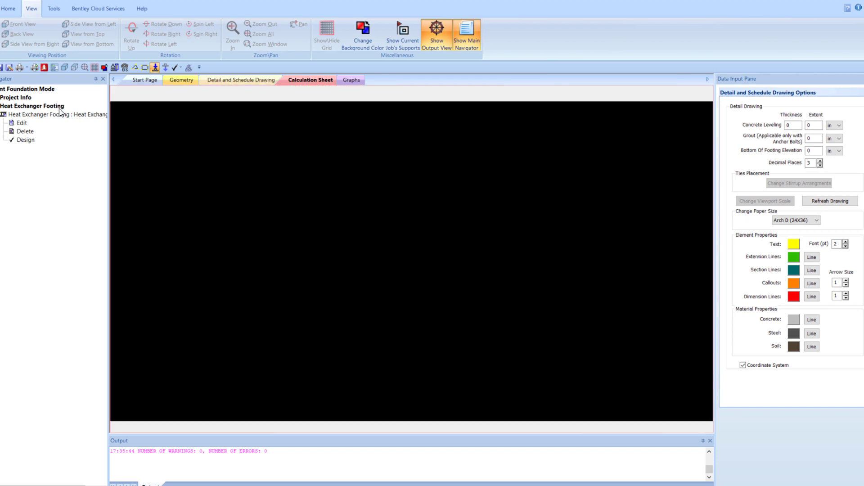
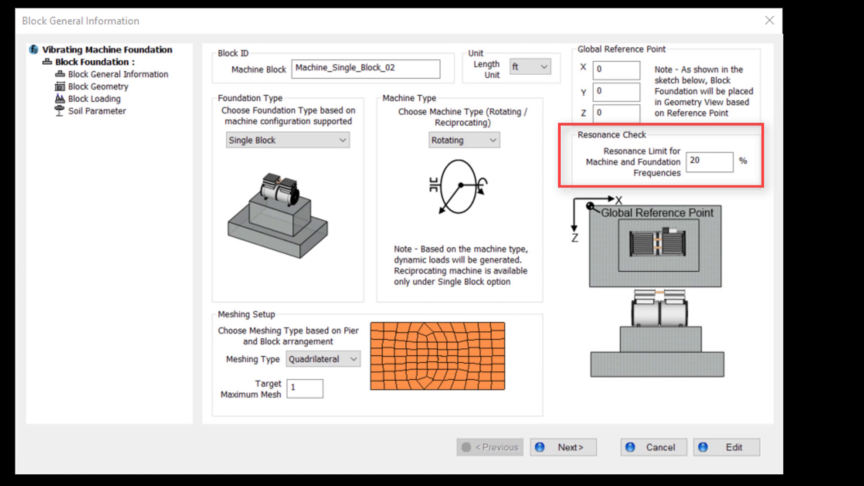
Review the single block machine foundation inputs from general information through geometry, loading and soil parameters, and close the input window.
{"action": "left_click", "coordinate": [572, 450]}
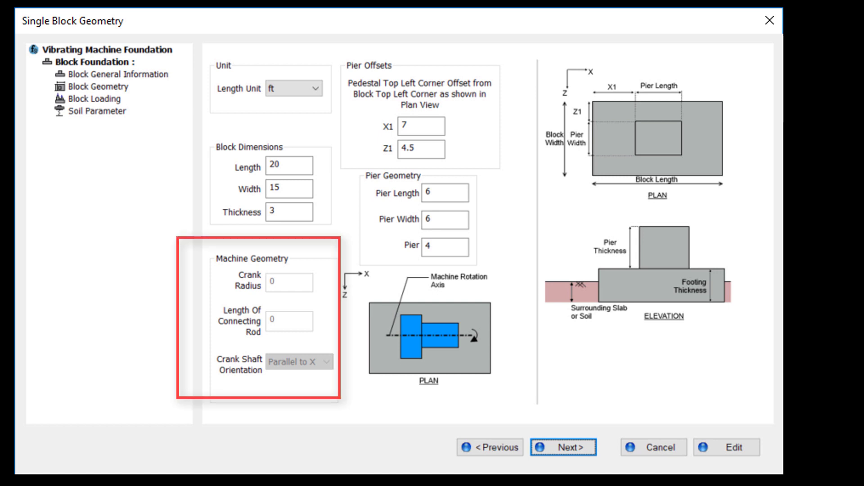
{"action": "left_click", "coordinate": [582, 449]}
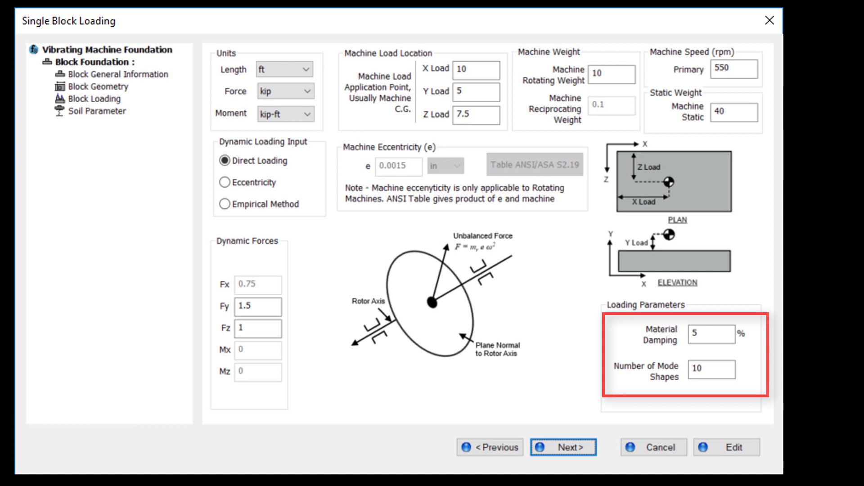
{"action": "left_click", "coordinate": [568, 446]}
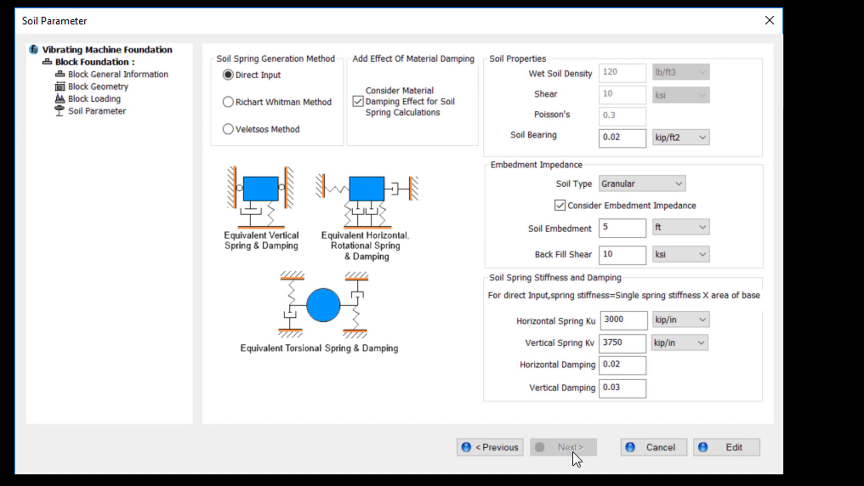
{"action": "left_click", "coordinate": [769, 20]}
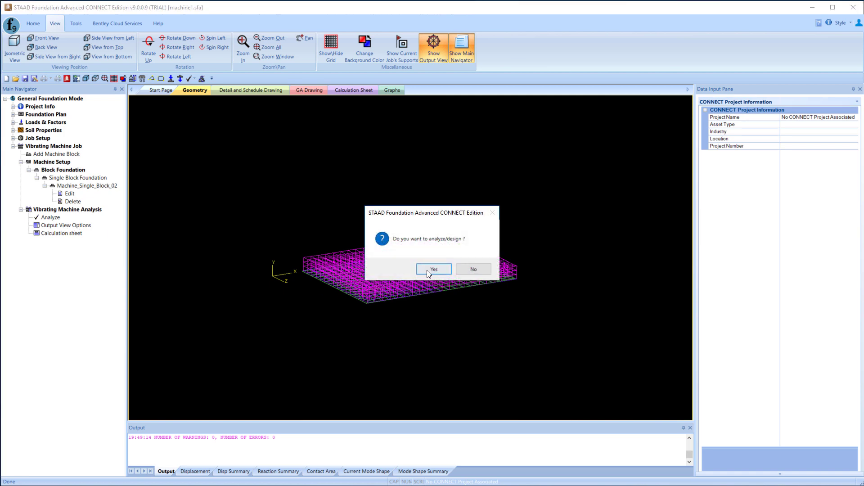
Run the vibrating machine foundation analysis and examine its calculation sheet down to the ACI 351.3R-04 vibration criteria.
{"action": "left_click", "coordinate": [427, 270]}
{"action": "left_click", "coordinate": [437, 252]}
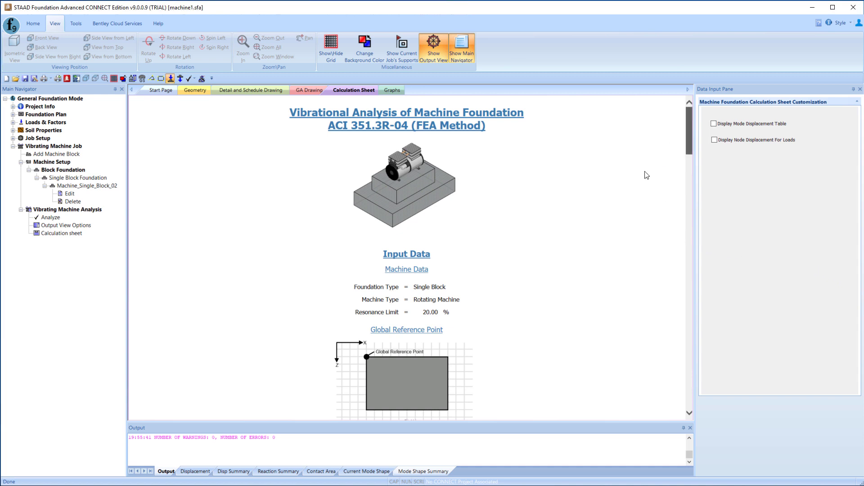
{"action": "left_click_drag", "start_coordinate": [689, 131], "coordinate": [676, 376]}
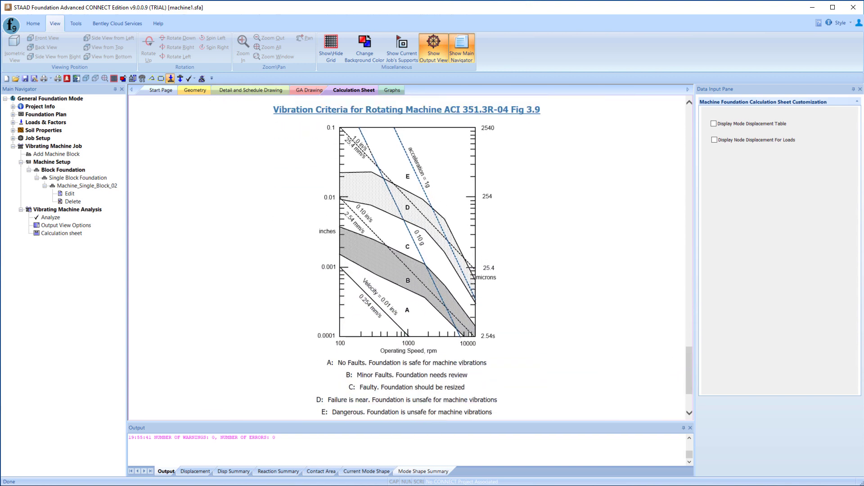
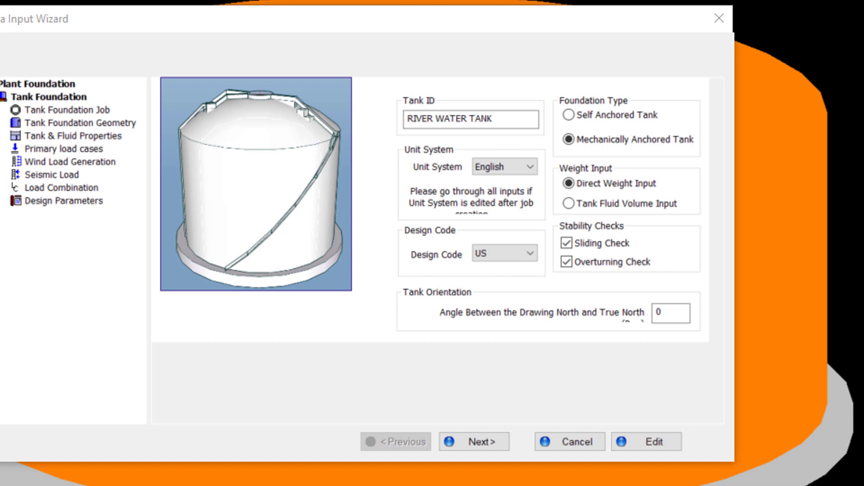
Review the river water tank foundation inputs from the job page through geometry, loads, combinations and design parameters, and close the input wizard.
{"action": "key", "text": "Return"}
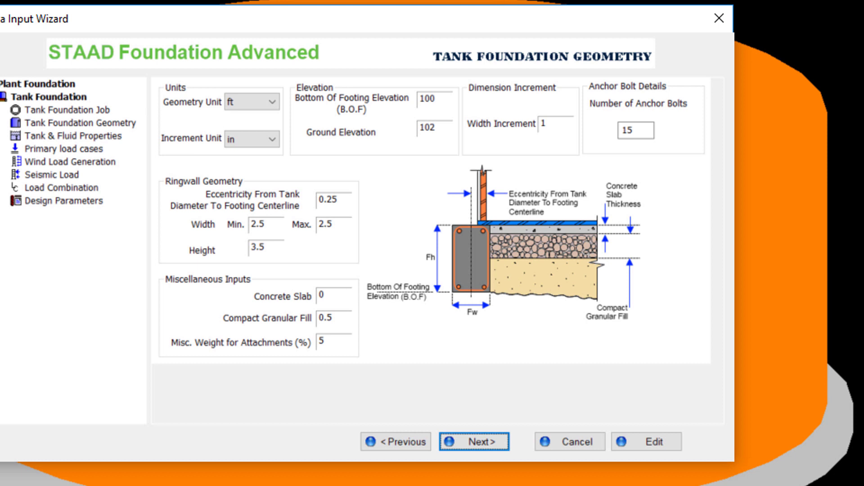
{"action": "key", "text": "Return"}
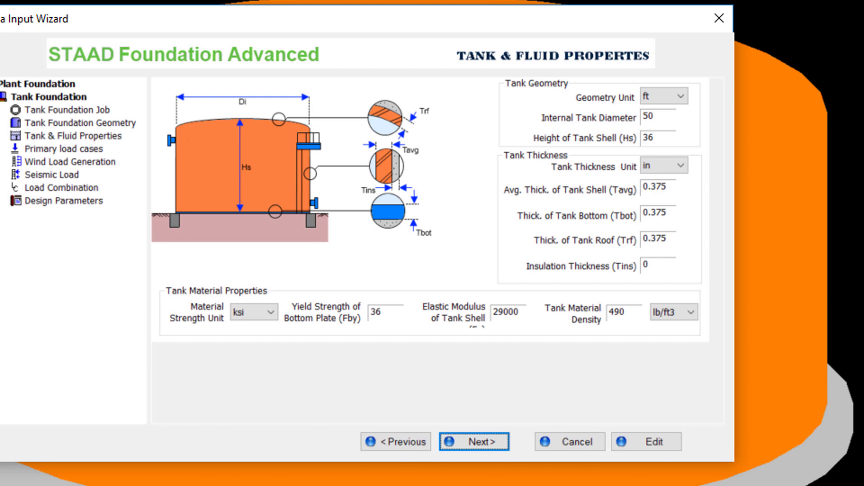
{"action": "left_click", "coordinate": [485, 439]}
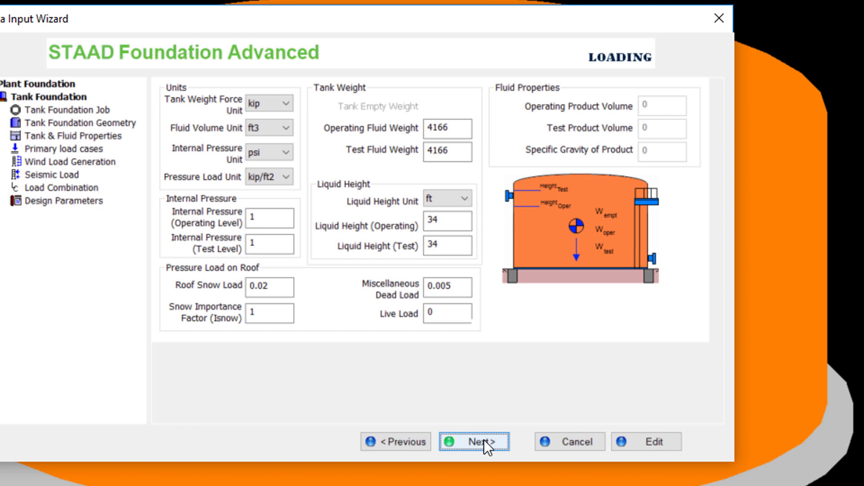
{"action": "left_click", "coordinate": [484, 439]}
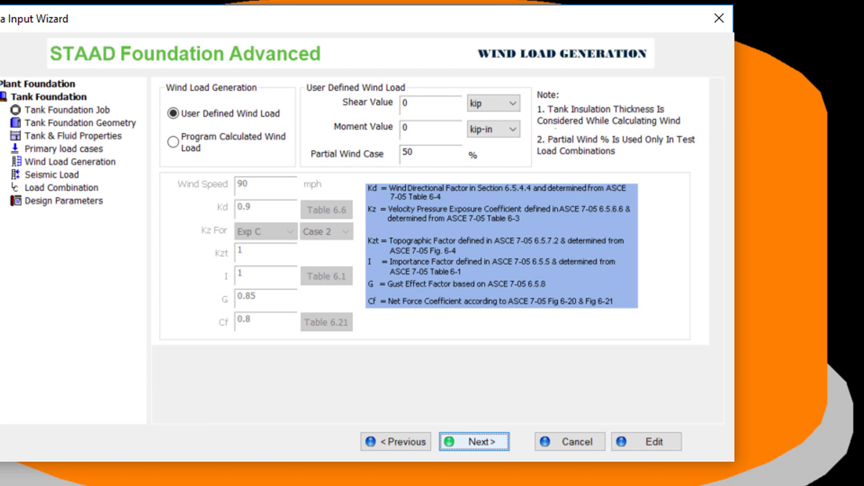
{"action": "left_click", "coordinate": [494, 442]}
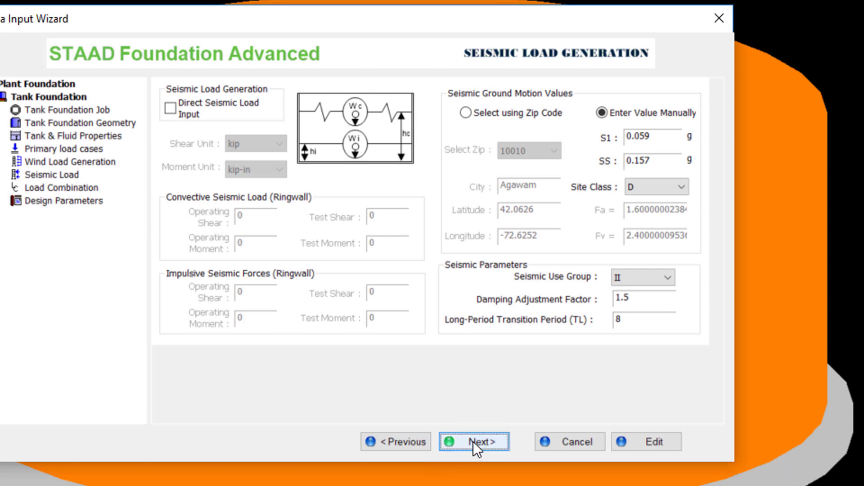
{"action": "left_click", "coordinate": [475, 443]}
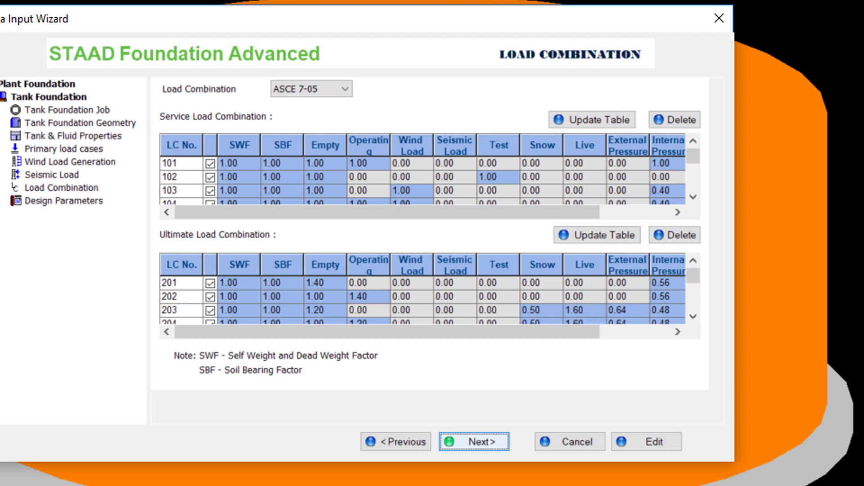
{"action": "key", "text": "Return"}
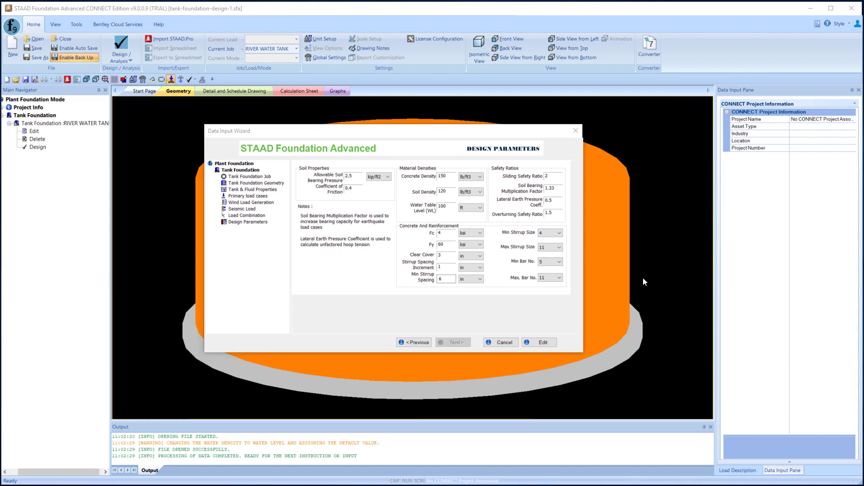
{"action": "left_click", "coordinate": [576, 130]}
Run the analysis and design of the tank foundation and look through its calculation sheet.
{"action": "left_click", "coordinate": [38, 147]}
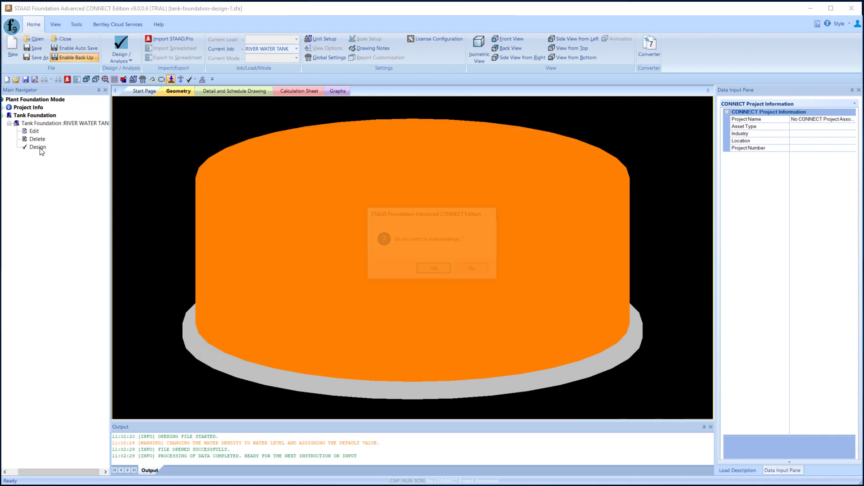
{"action": "left_click", "coordinate": [436, 268]}
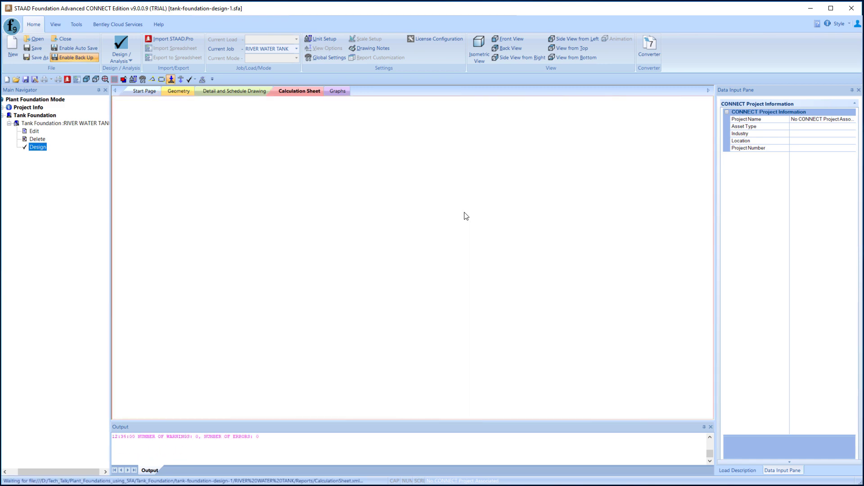
{"action": "left_click_drag", "start_coordinate": [710, 121], "coordinate": [706, 358]}
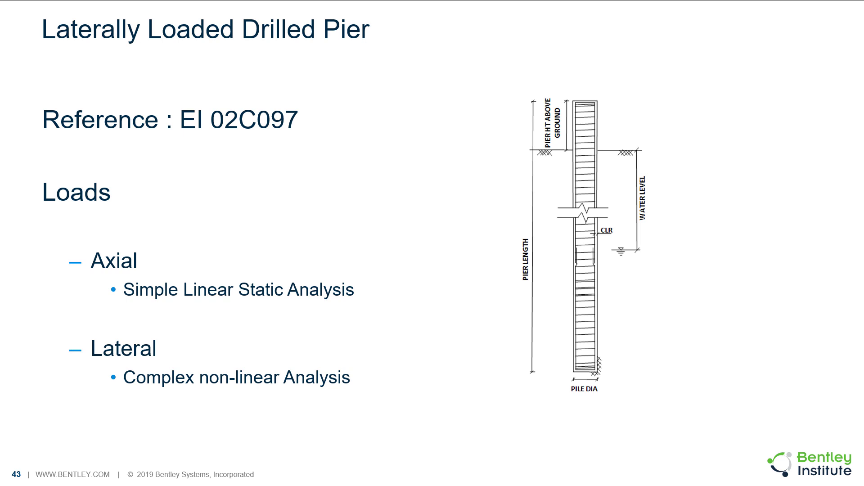
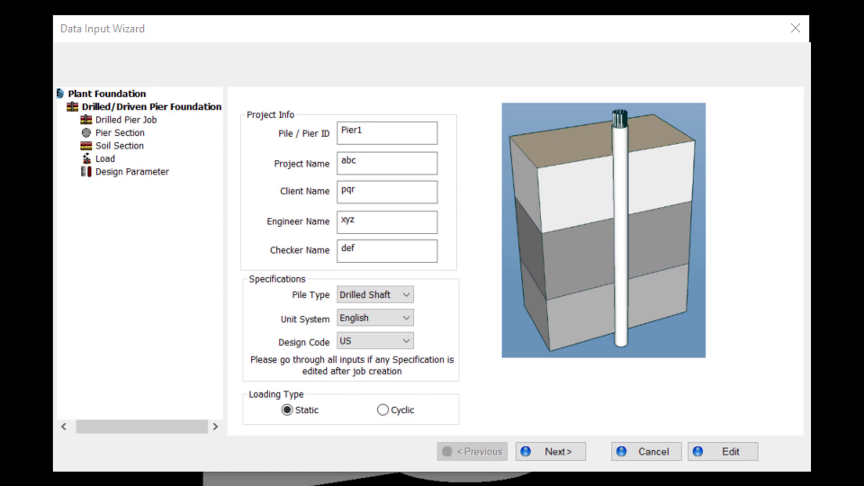
View the pier's User Defined Section inputs, and set the section type to Drilled Shaft- Circular Section w/ Casing.
{"action": "left_click", "coordinate": [560, 454]}
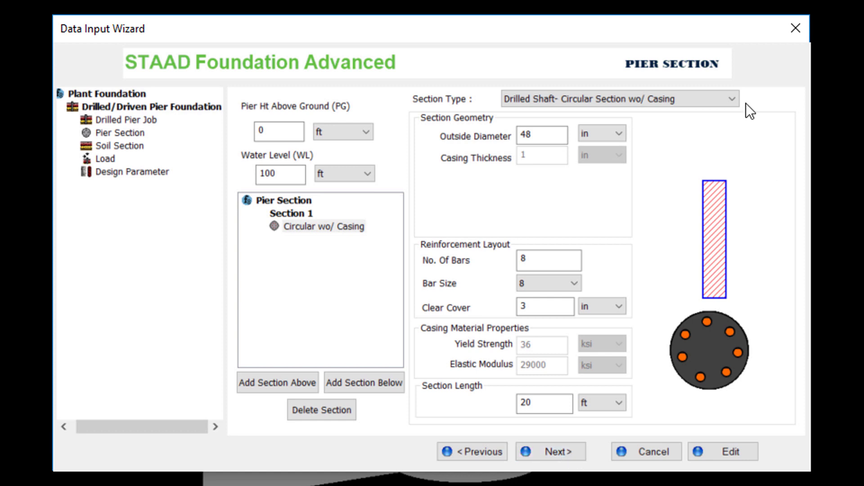
{"action": "left_click", "coordinate": [732, 99]}
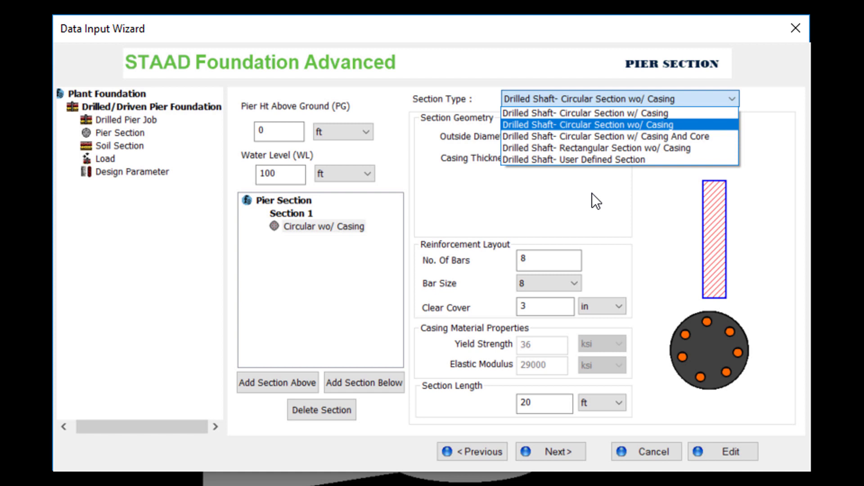
{"action": "left_click", "coordinate": [645, 160]}
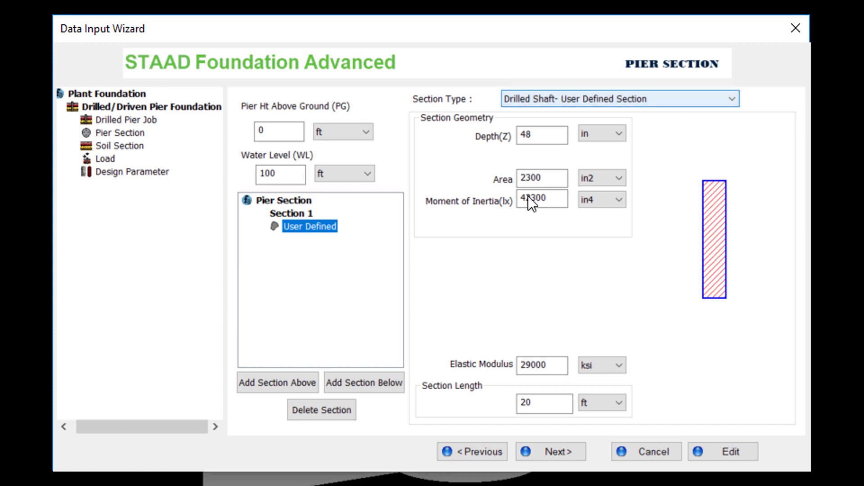
{"action": "left_click", "coordinate": [624, 99]}
{"action": "left_click", "coordinate": [626, 114]}
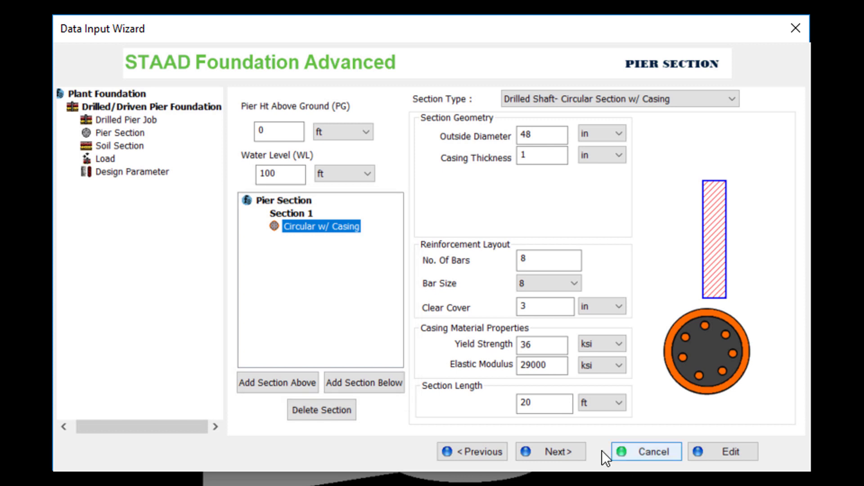
Review the drilled pier's soil layer types, loads and design parameters, and close the input wizard.
{"action": "left_click", "coordinate": [563, 451]}
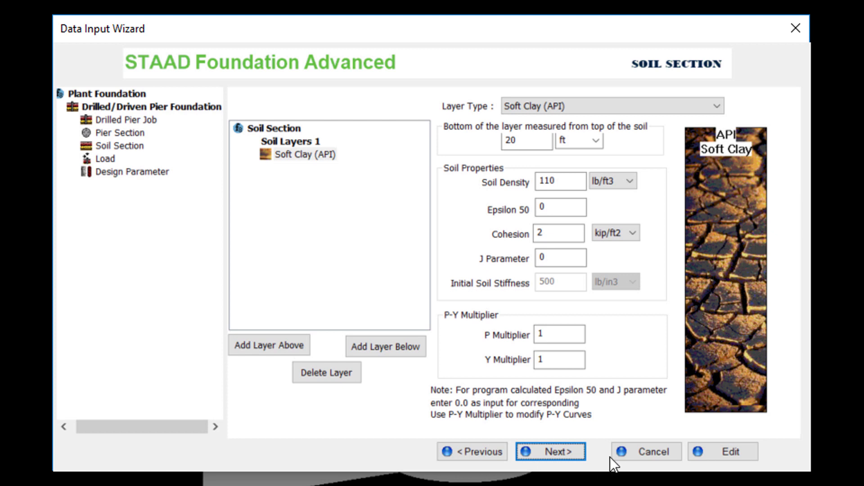
{"action": "left_click", "coordinate": [709, 108]}
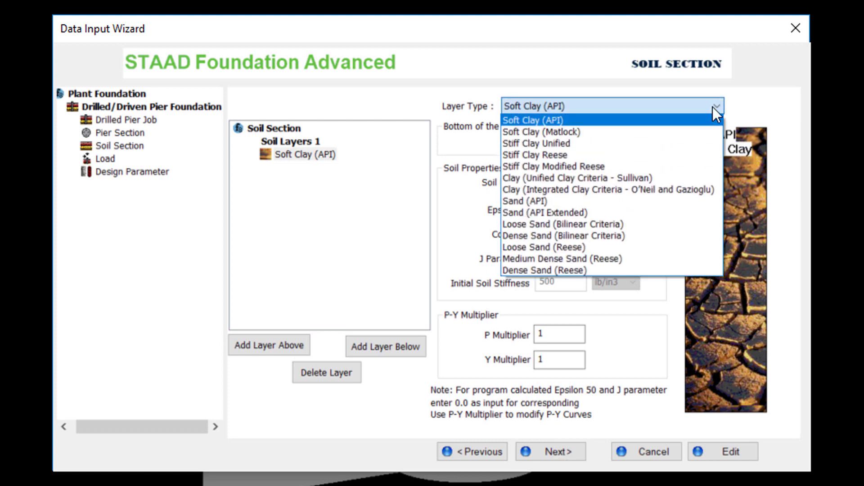
{"action": "left_click", "coordinate": [777, 76]}
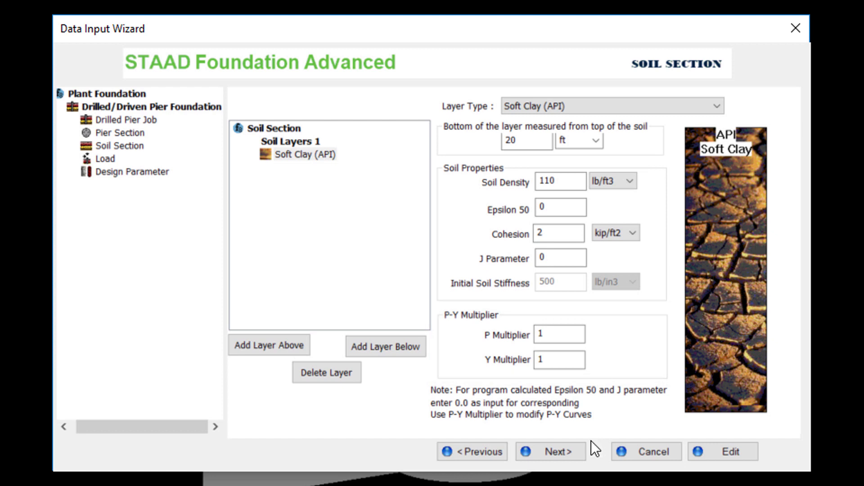
{"action": "left_click", "coordinate": [551, 451]}
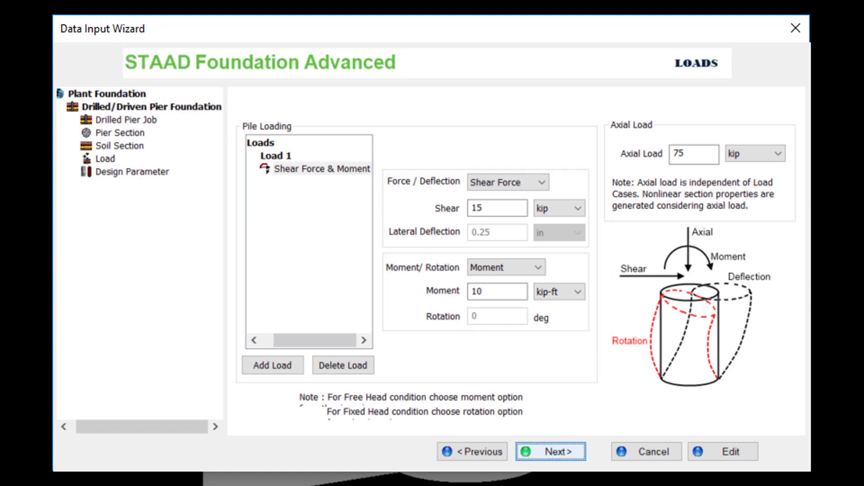
{"action": "left_click", "coordinate": [560, 453]}
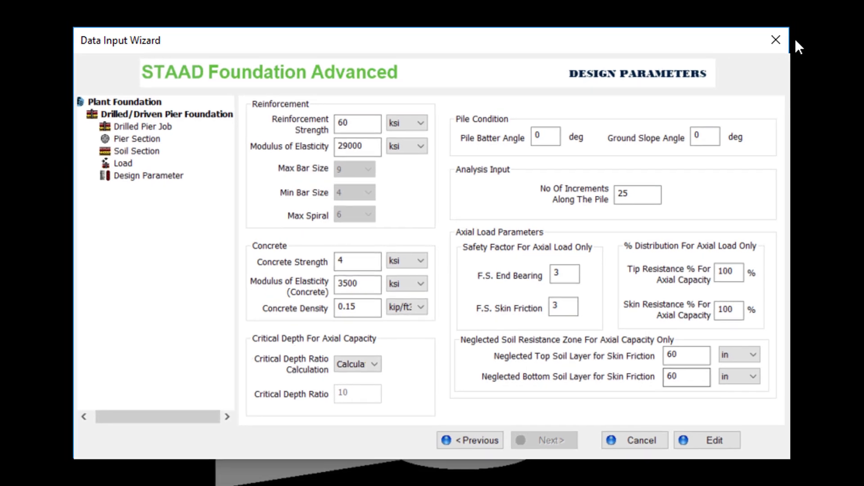
{"action": "left_click", "coordinate": [796, 28]}
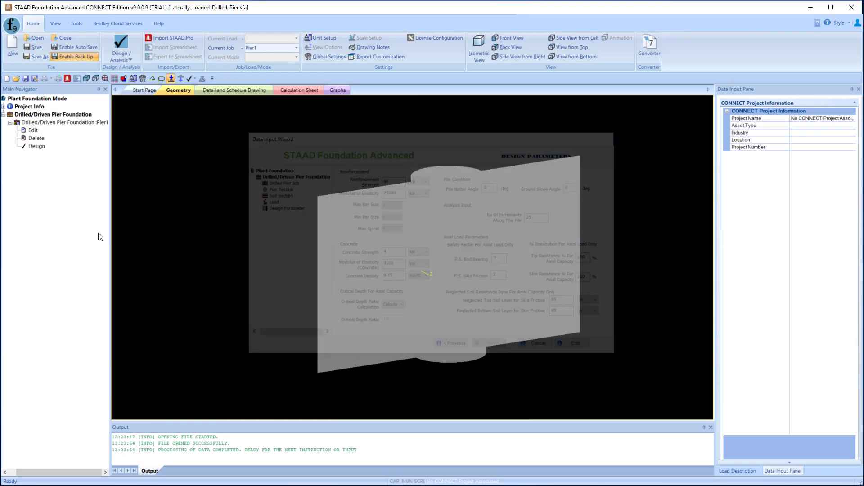
Run the design of the drilled pier foundation and look through its calculation sheet.
{"action": "left_click", "coordinate": [39, 147]}
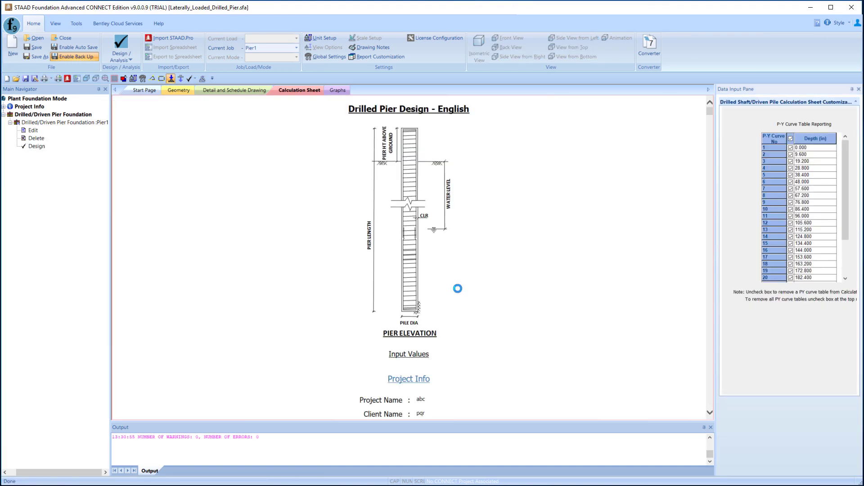
{"action": "left_click_drag", "start_coordinate": [711, 109], "coordinate": [734, 401]}
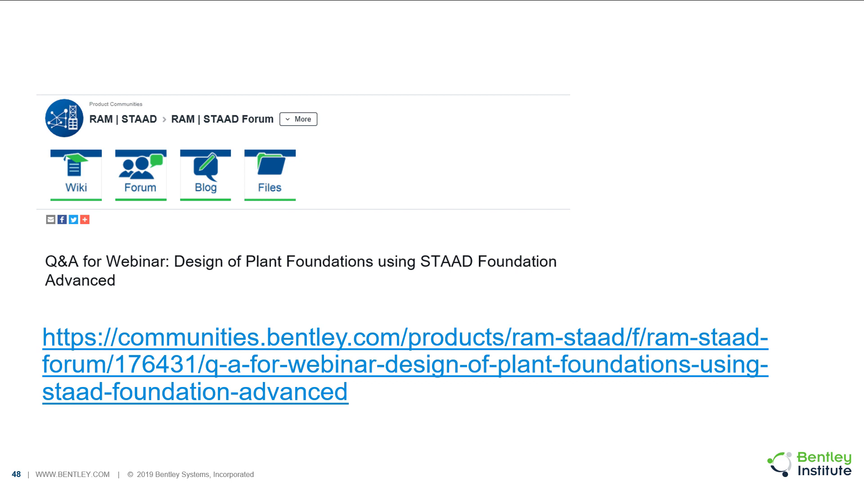
{"action": "key", "text": "Right"}
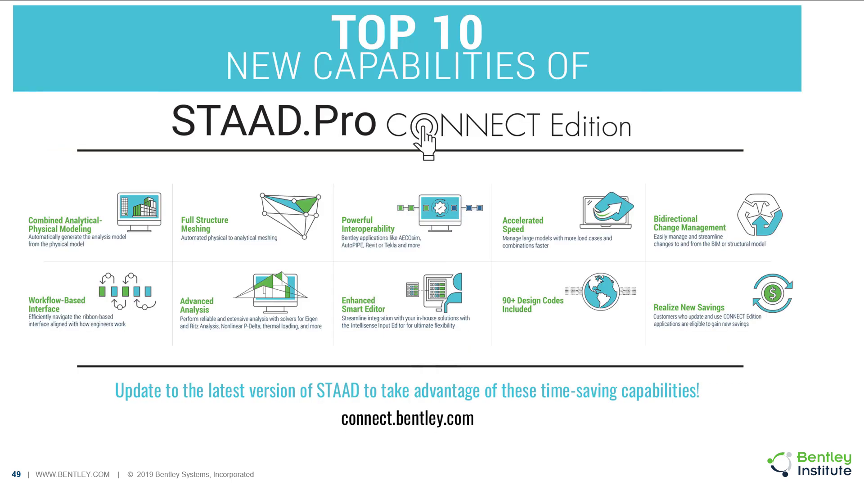